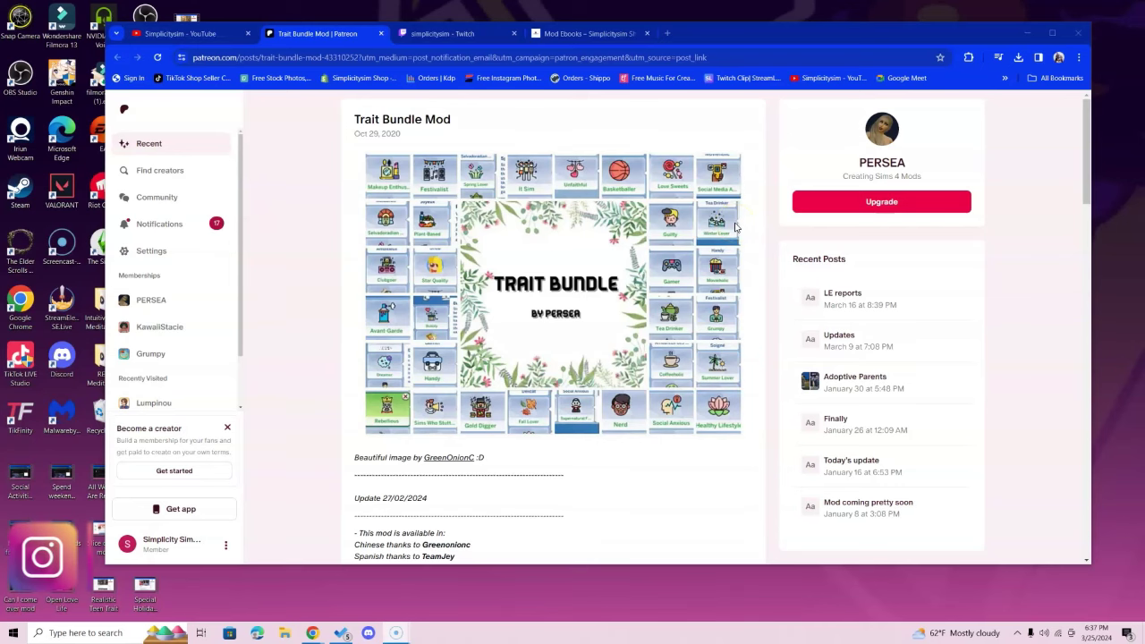
# View the Simplicitysim YouTube channel page and the simplicitysim Twitch channel page
pyautogui.click(187, 33)
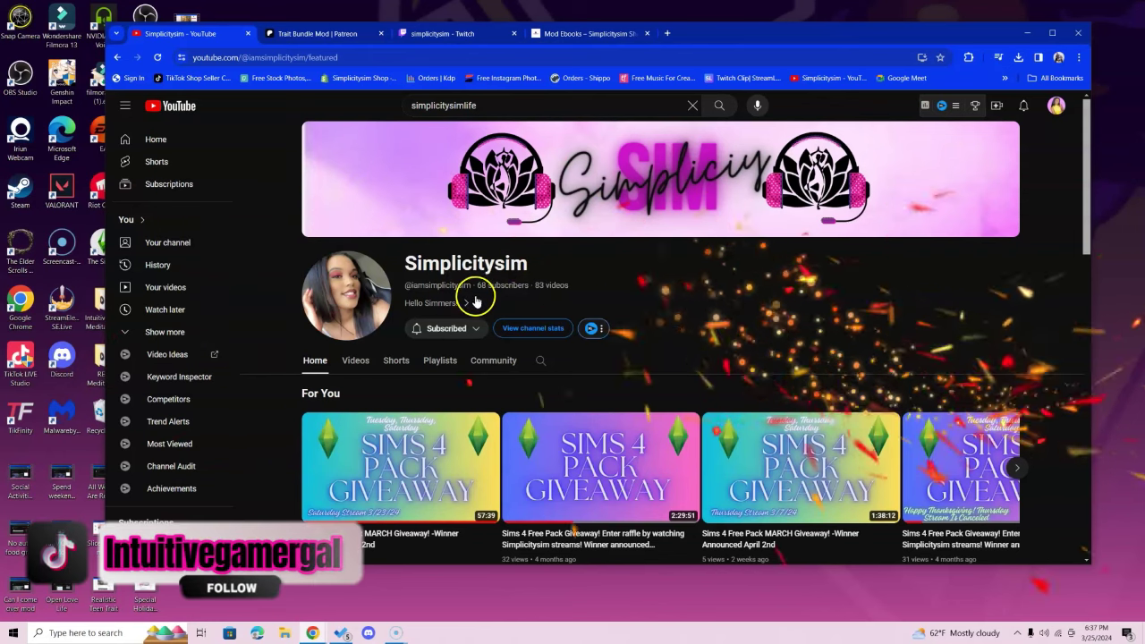
pyautogui.click(473, 33)
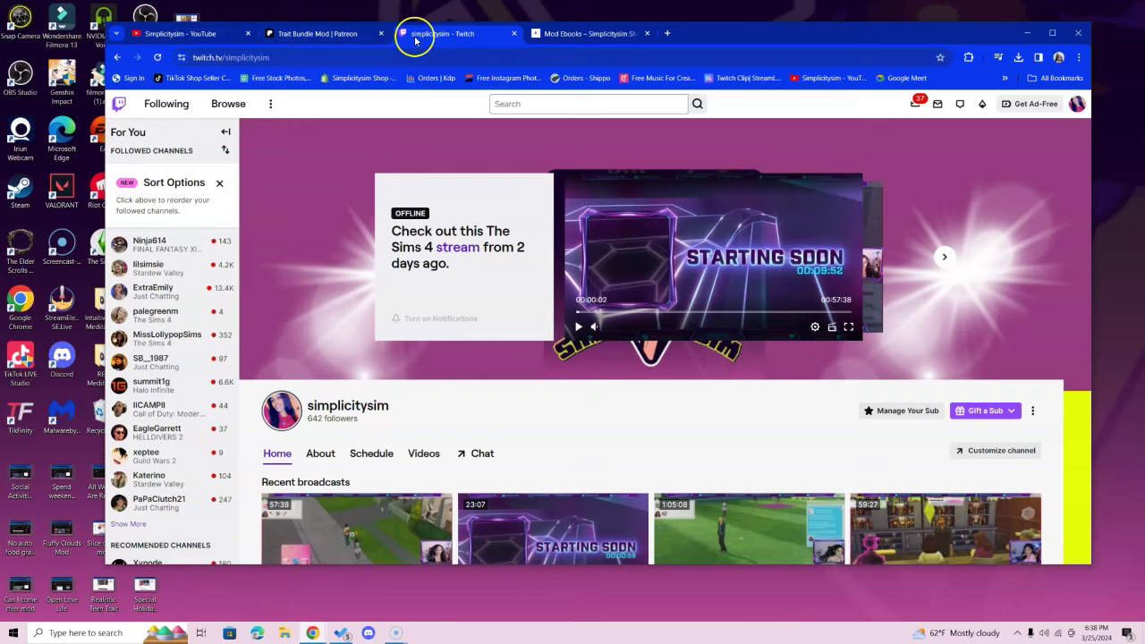
# Download Trait_Bundle_By_PERSEA.zip from the Trait Bundle Mod post on Patreon
pyautogui.click(307, 35)
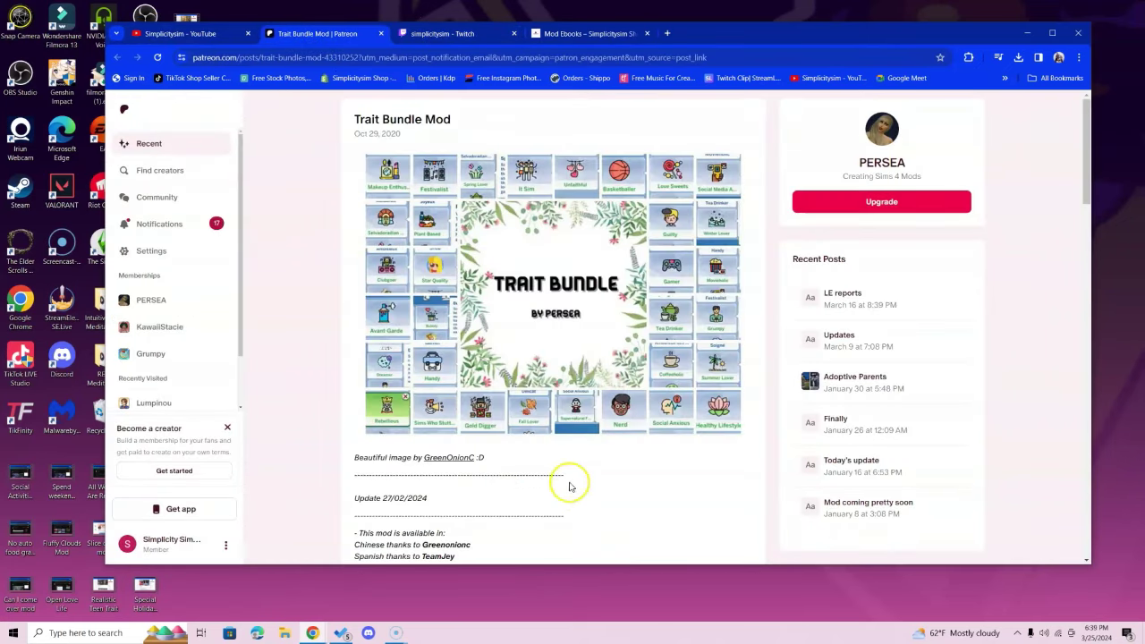
pyautogui.scroll(-3, 590, 488)
pyautogui.scroll(-5, 787, 391)
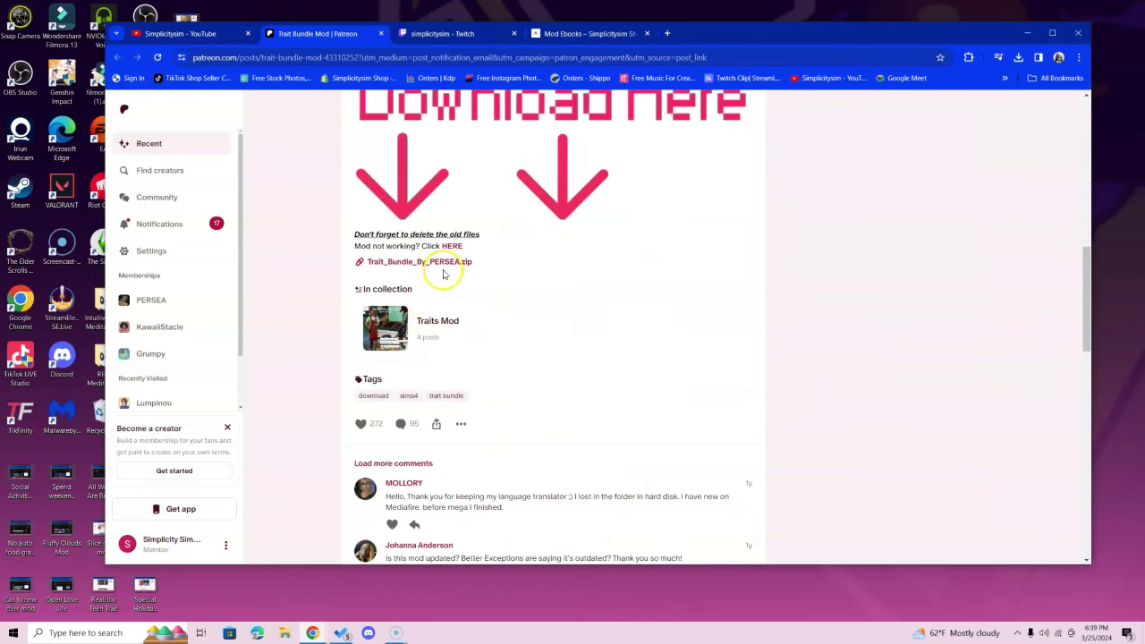
pyautogui.click(442, 265)
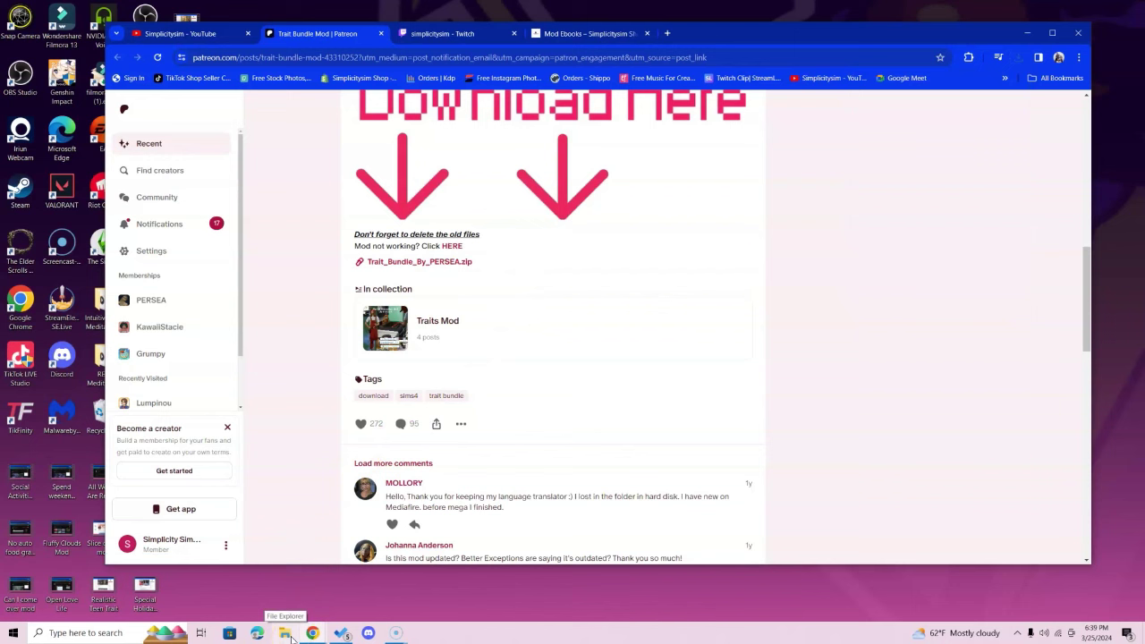
# Switch to File Explorer and open the Downloads folder
pyautogui.click(288, 635)
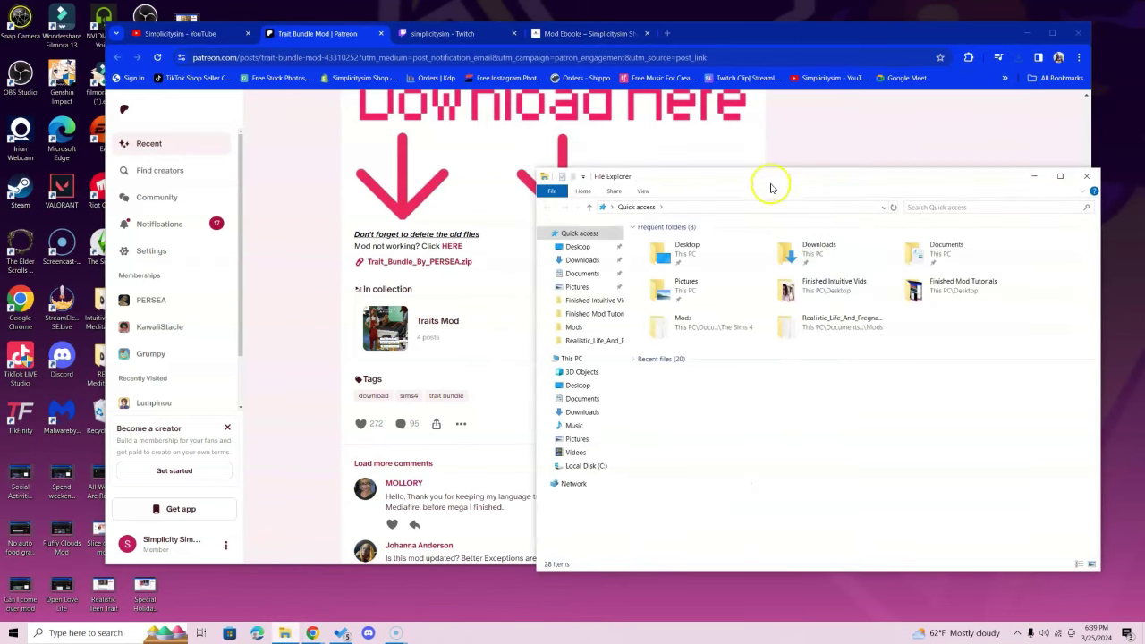
pyautogui.moveTo(767, 183); pyautogui.dragTo(374, 100)
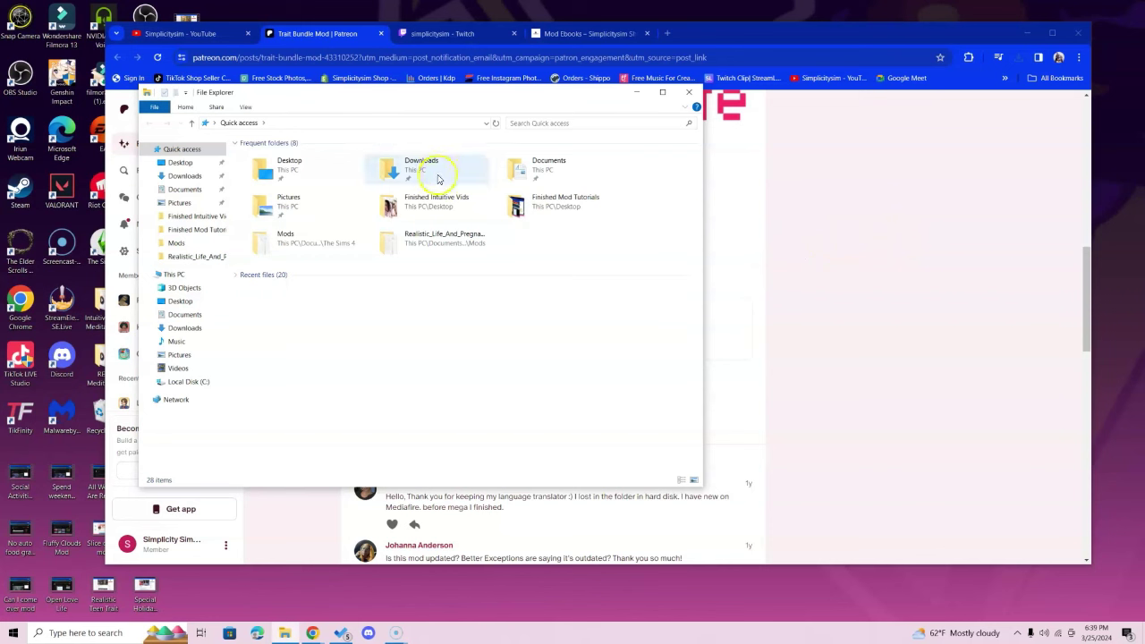
pyautogui.doubleClick(439, 174)
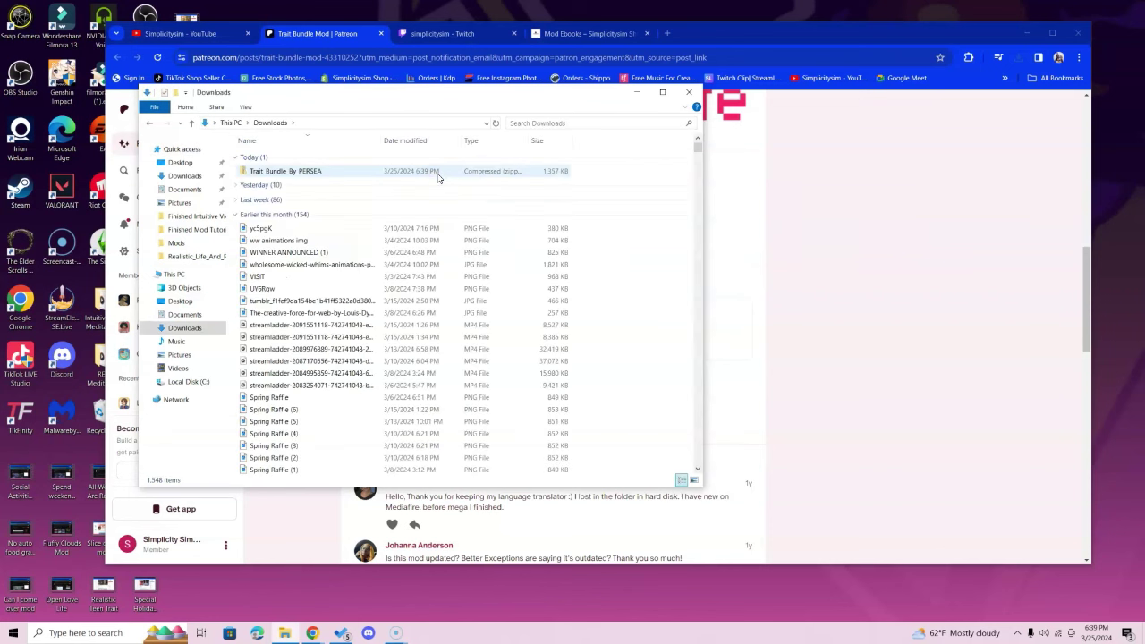
# Extract the Trait_Bundle_By_PERSEA zip to the suggested folder in Downloads and close the window showing the extracted files
pyautogui.click(332, 179)
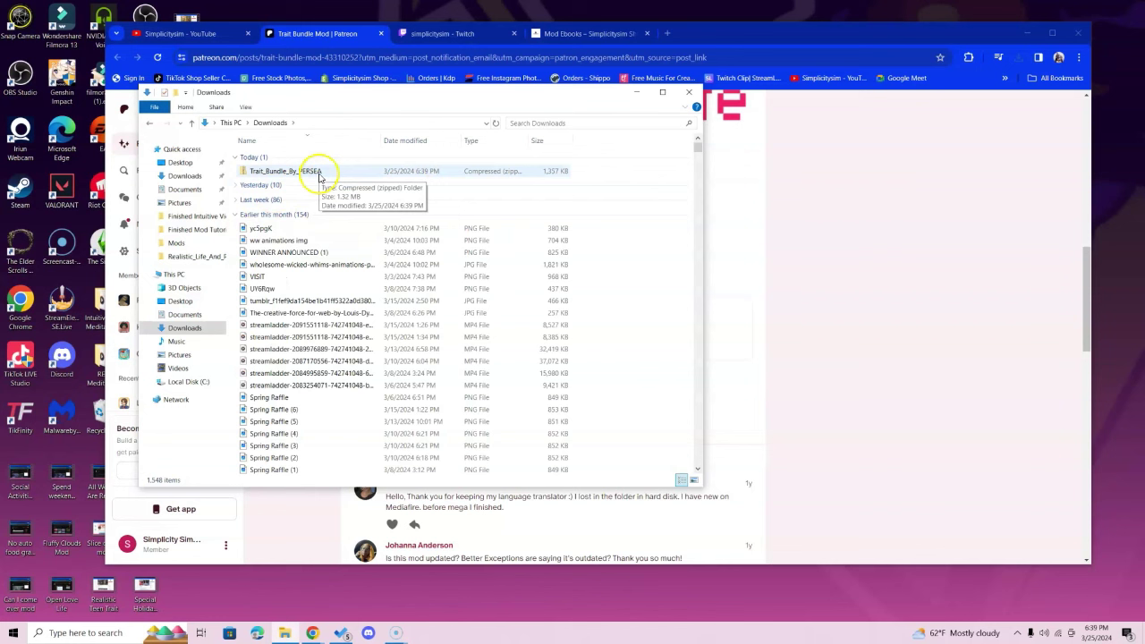
pyautogui.rightClick(320, 176)
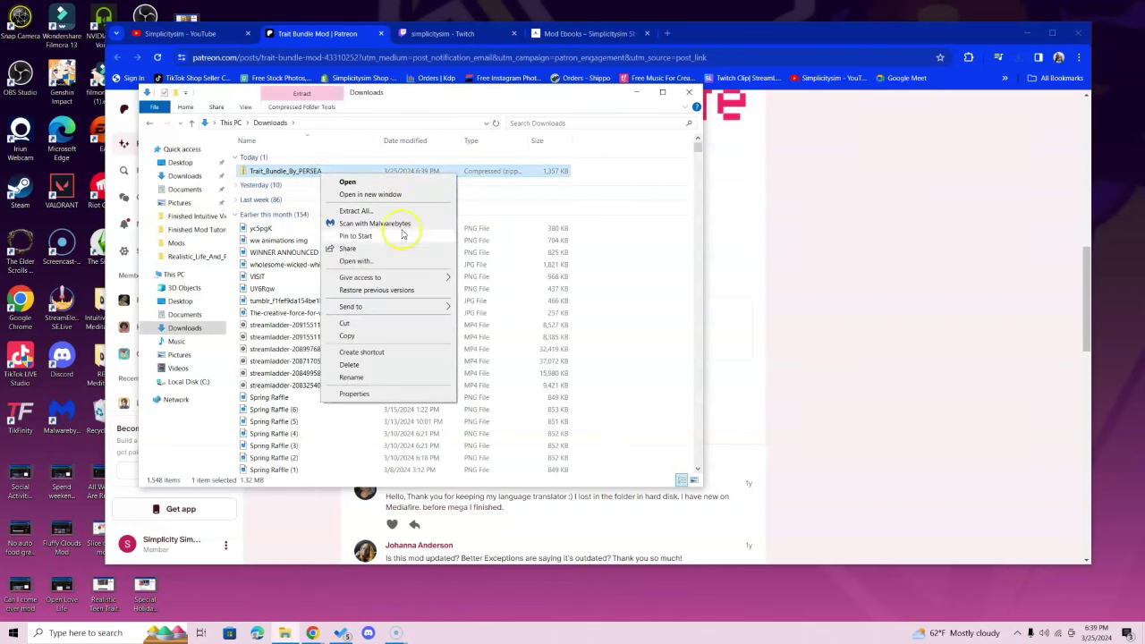
pyautogui.click(394, 210)
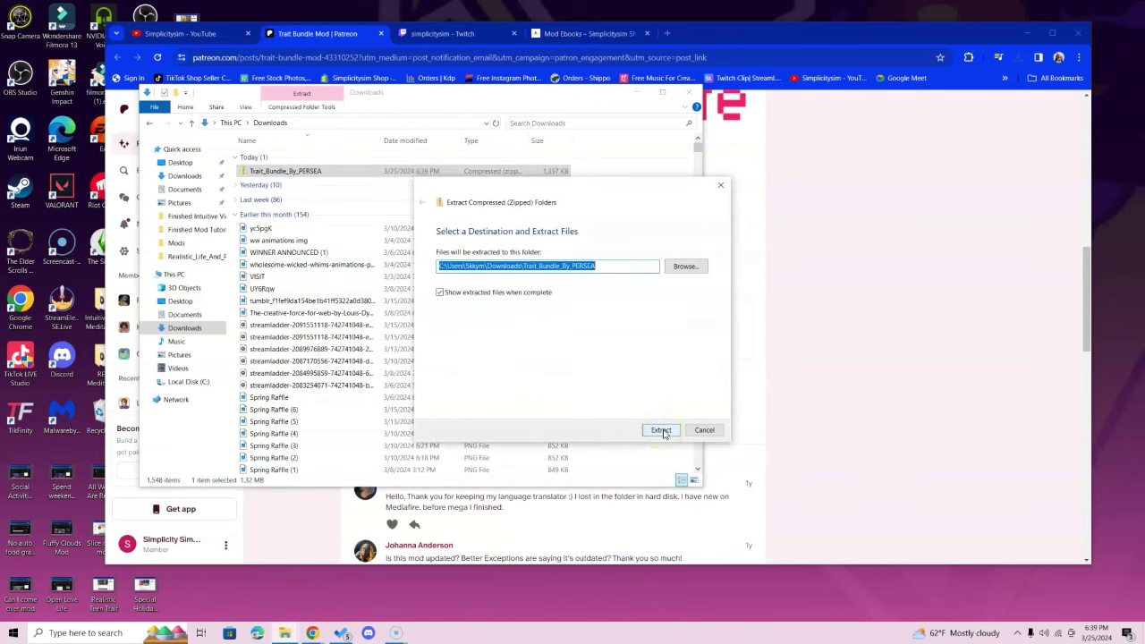
pyautogui.click(662, 431)
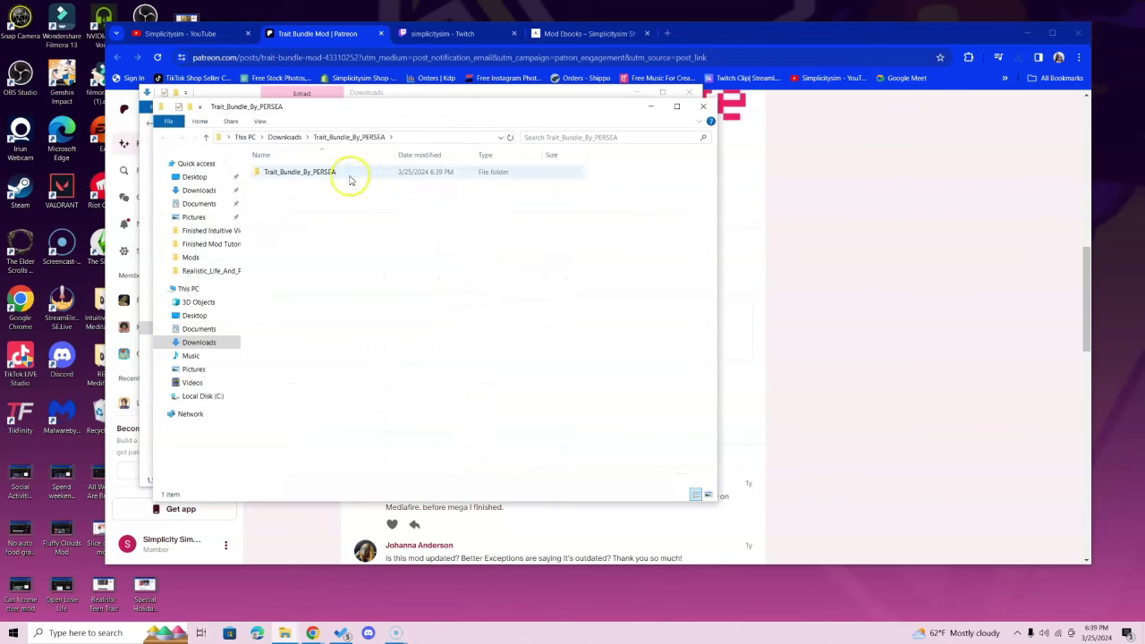
pyautogui.click(703, 106)
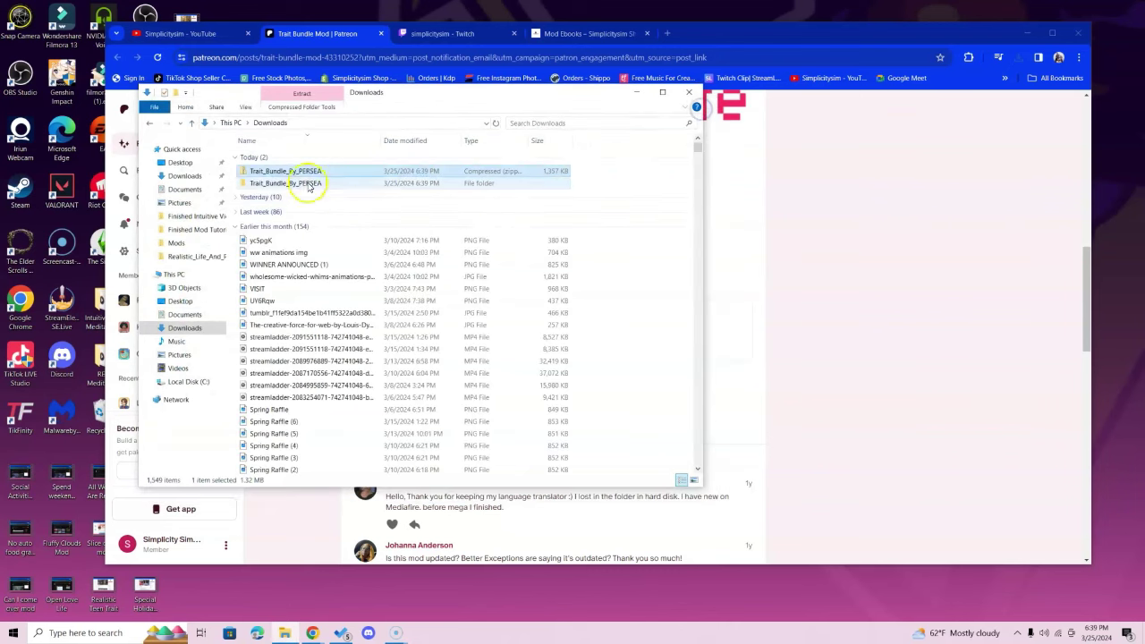
# Look inside the extracted Trait_Bundle_By_PERSEA folder and return to Downloads
pyautogui.click(309, 184)
pyautogui.doubleClick(309, 184)
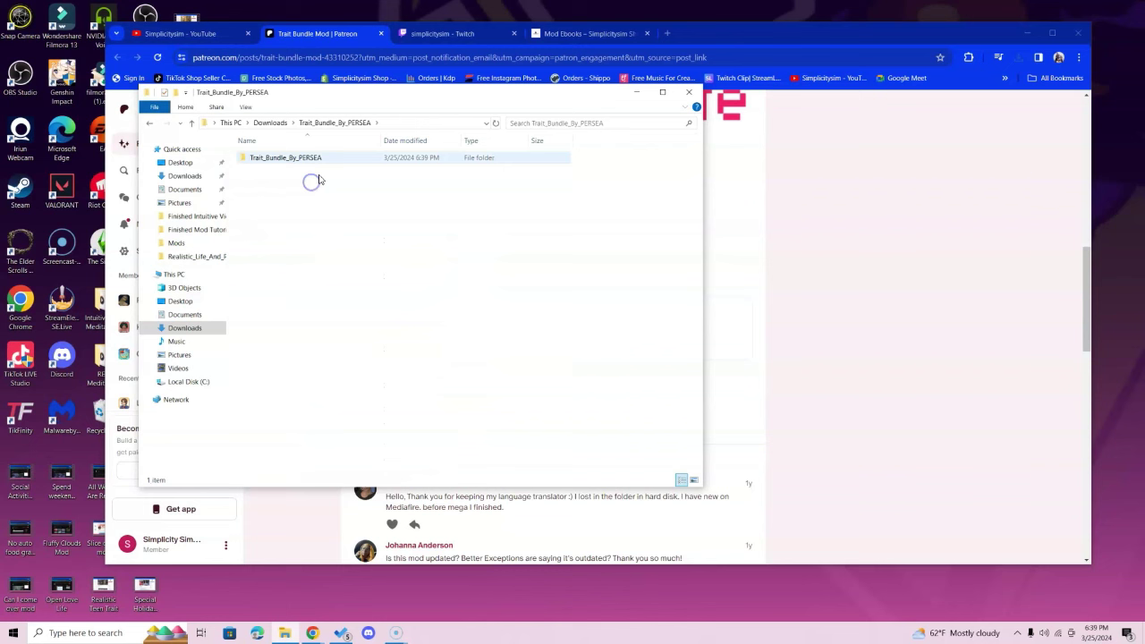
pyautogui.click(149, 124)
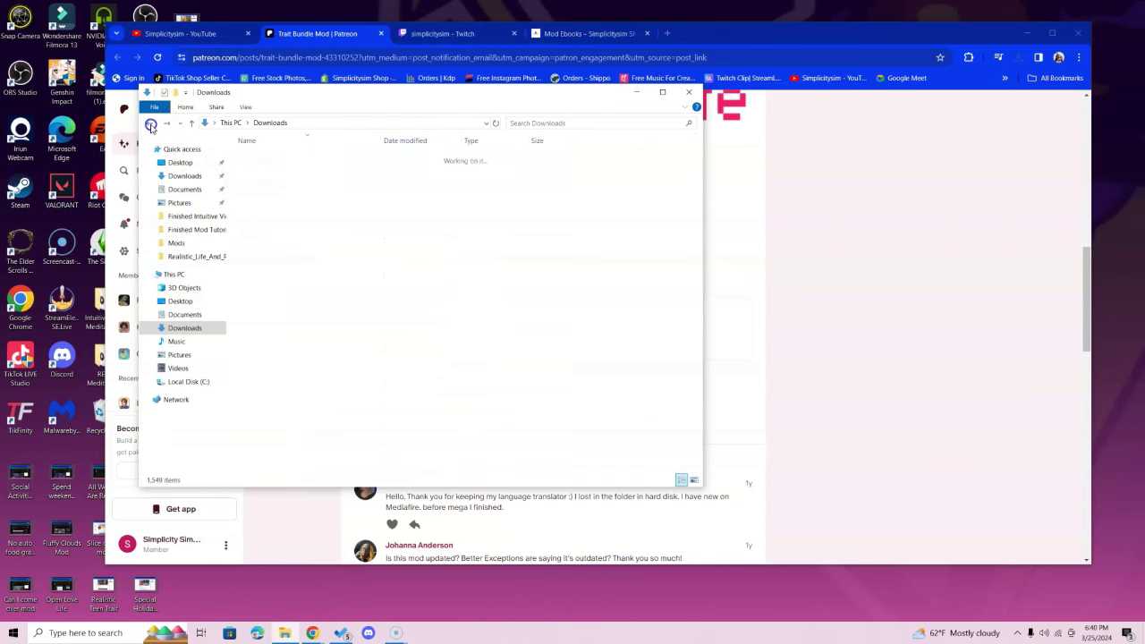
# Open a second File Explorer window and arrange it so both it and the Downloads window are accessible
pyautogui.moveTo(486, 95); pyautogui.dragTo(399, 25)
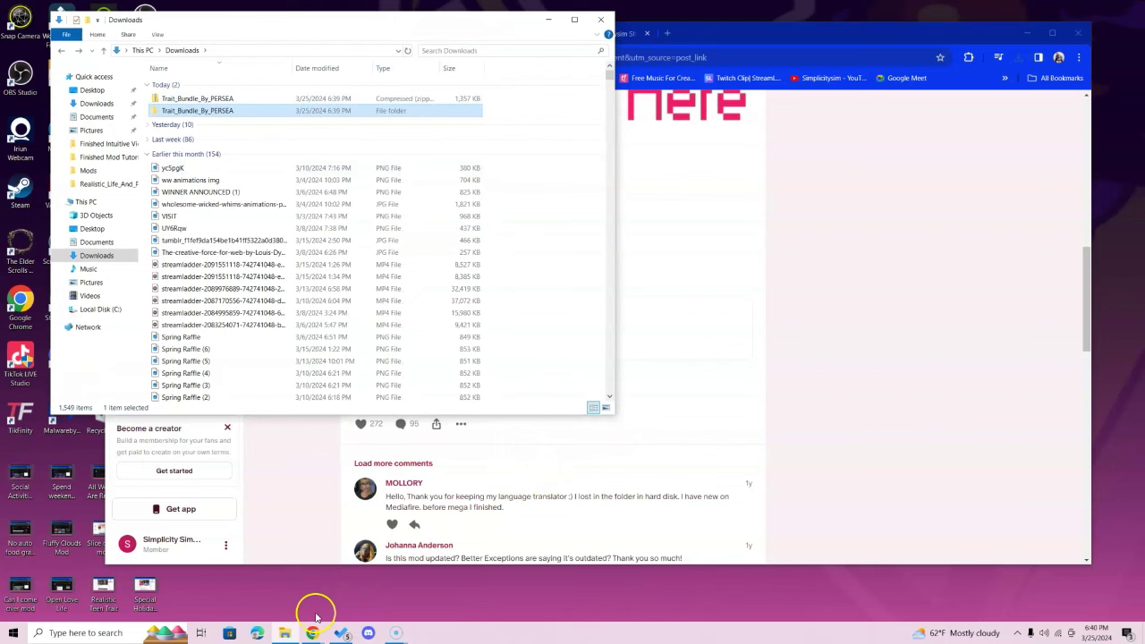
pyautogui.rightClick(285, 632)
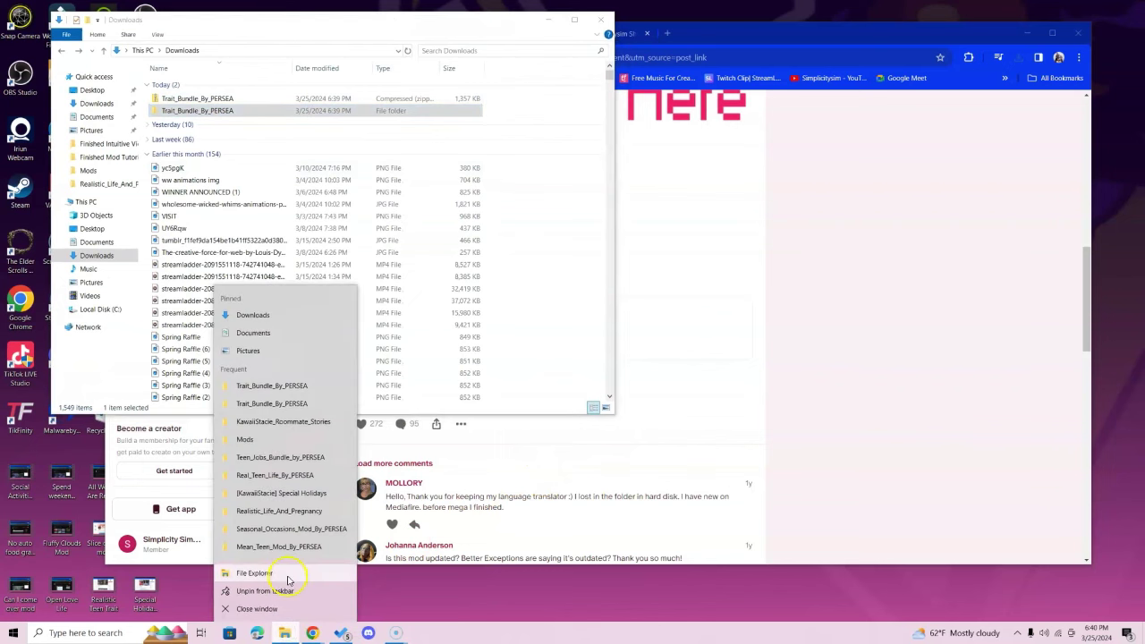
pyautogui.click(287, 574)
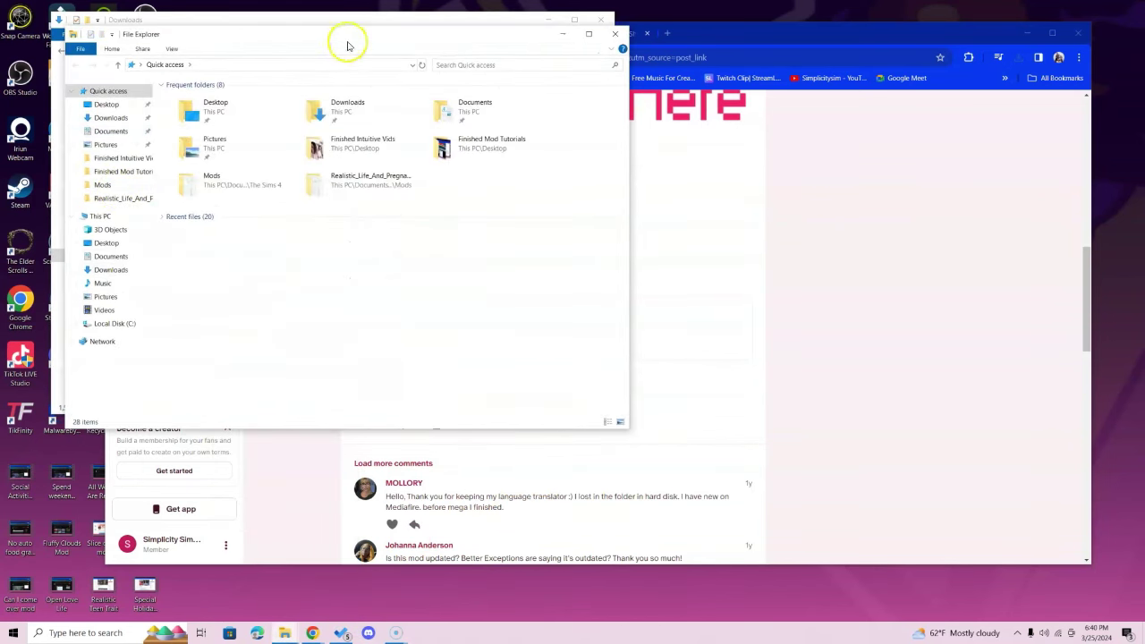
pyautogui.moveTo(345, 39); pyautogui.dragTo(772, 174)
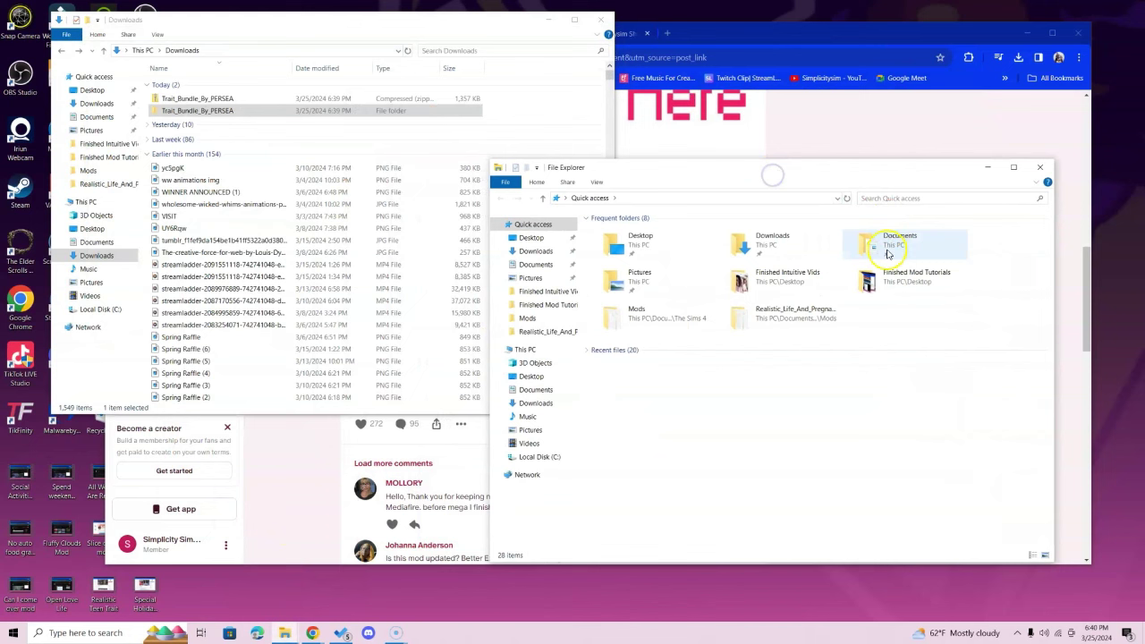
# Open the Mods folder under Documents, Electronic Arts, The Sims 4 in the second File Explorer window
pyautogui.doubleClick(891, 238)
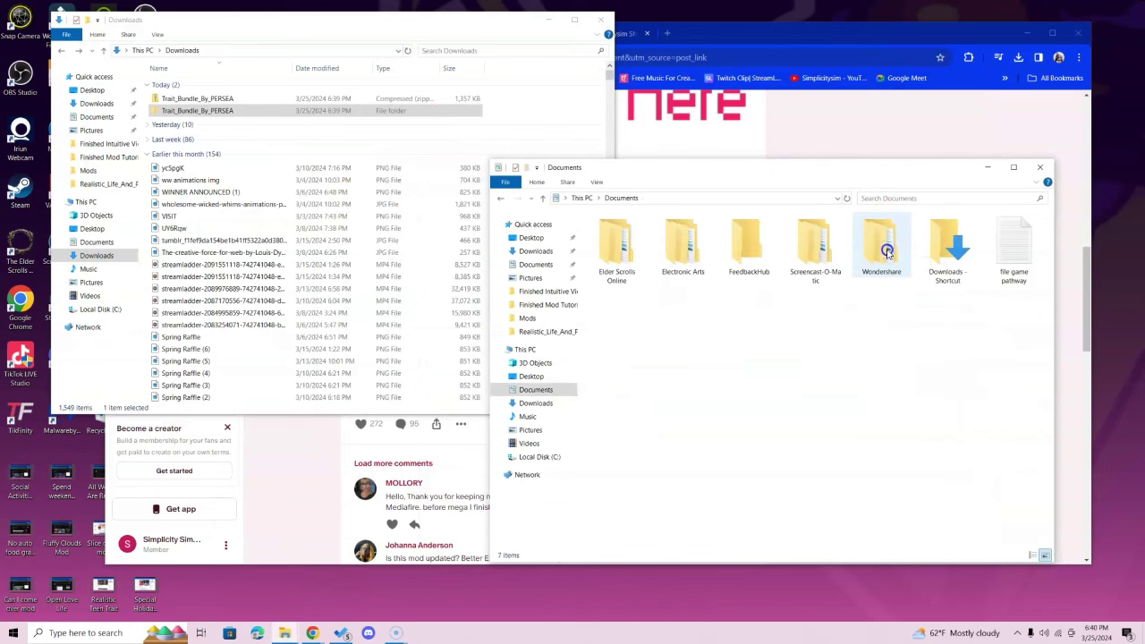
pyautogui.doubleClick(686, 264)
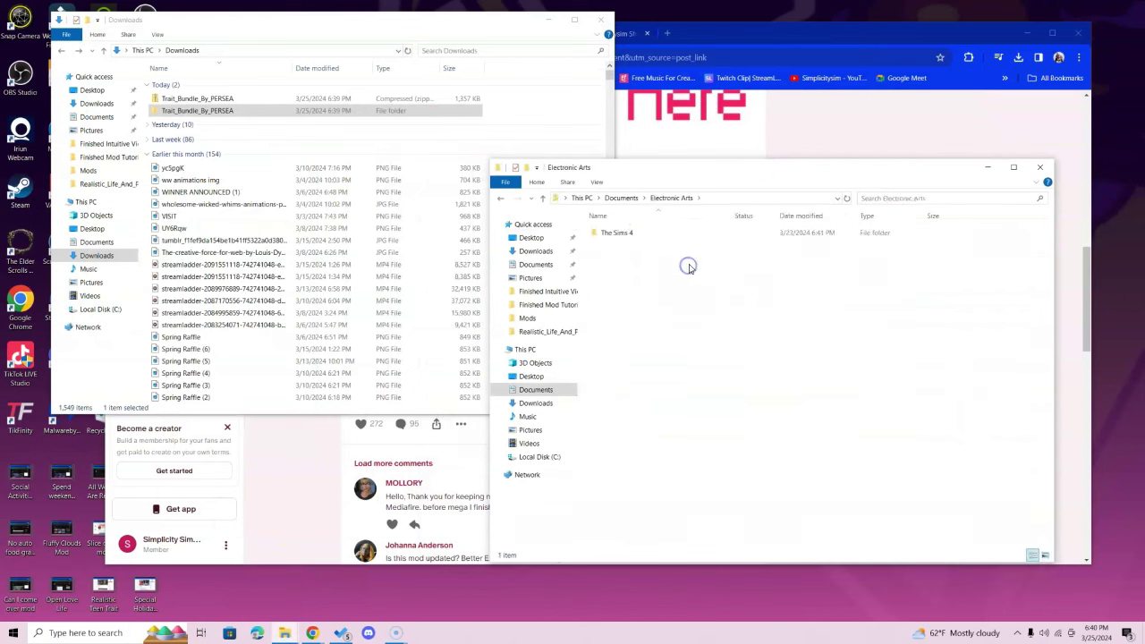
pyautogui.doubleClick(620, 233)
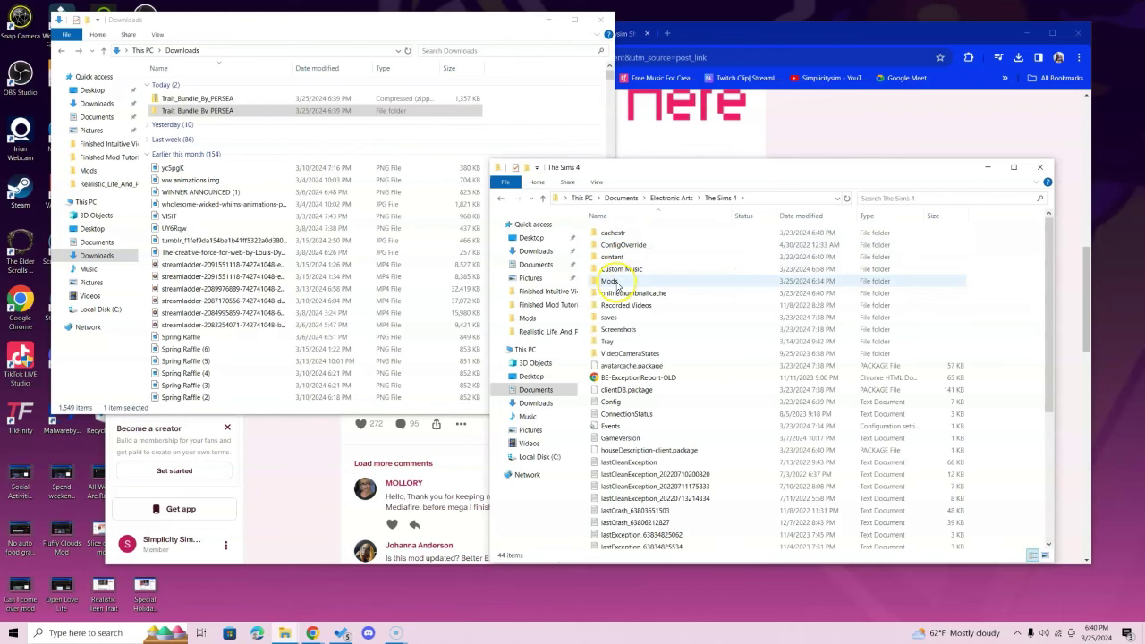
pyautogui.doubleClick(614, 282)
pyautogui.scroll(-6, 626, 294)
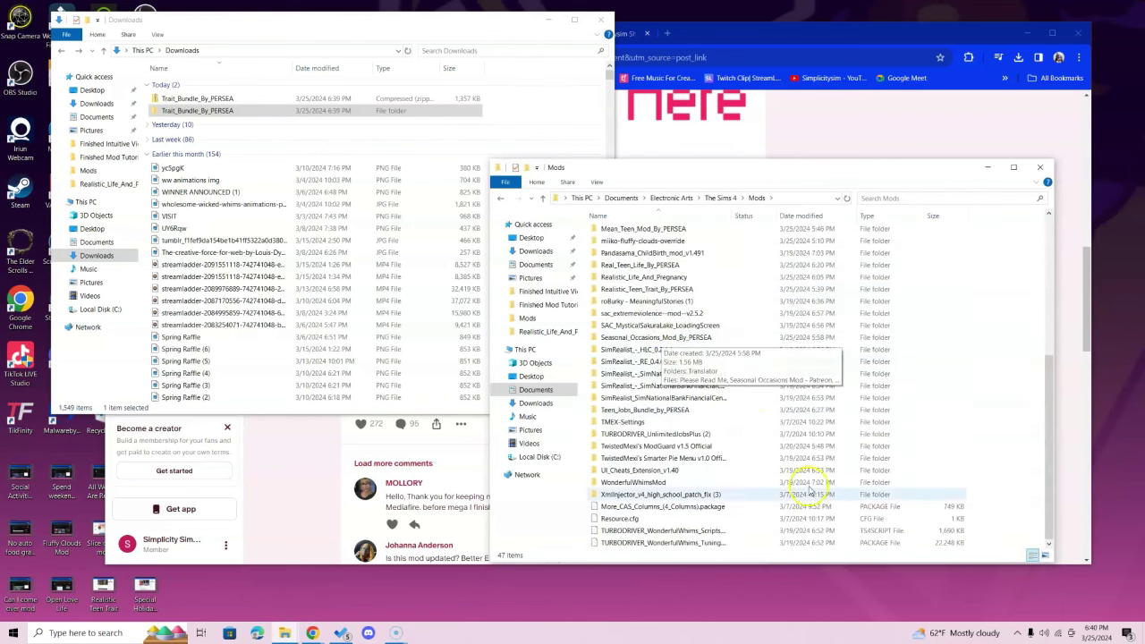
# Move the inner Trait_Bundle_By_PERSEA folder from the extracted download into the Sims 4 Mods folder and check its contents there
pyautogui.click(187, 111)
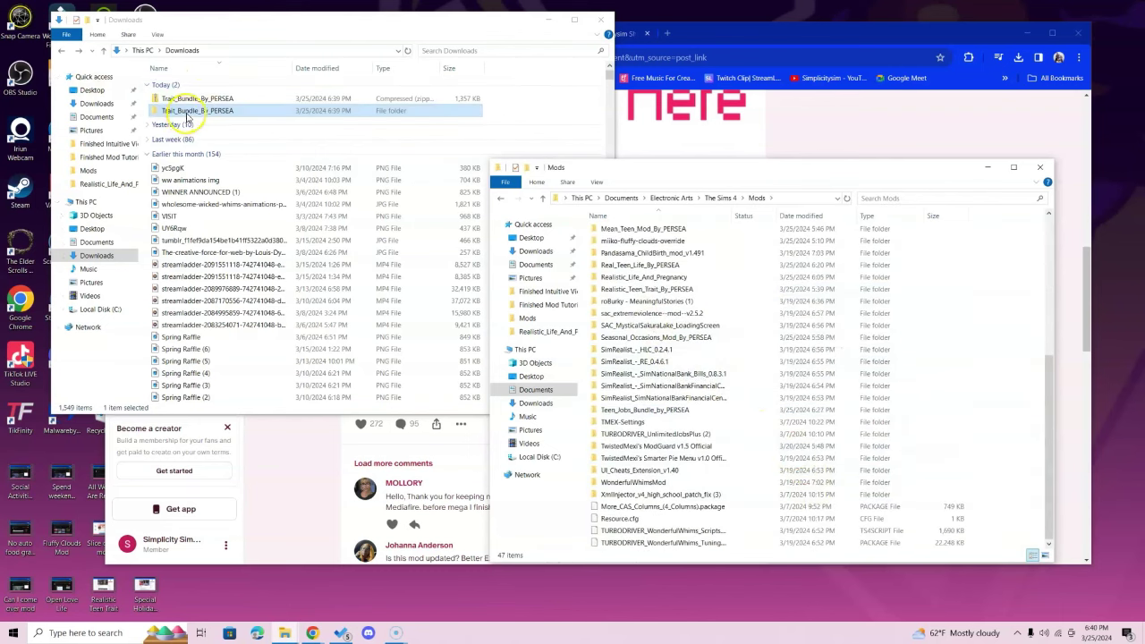
pyautogui.doubleClick(186, 114)
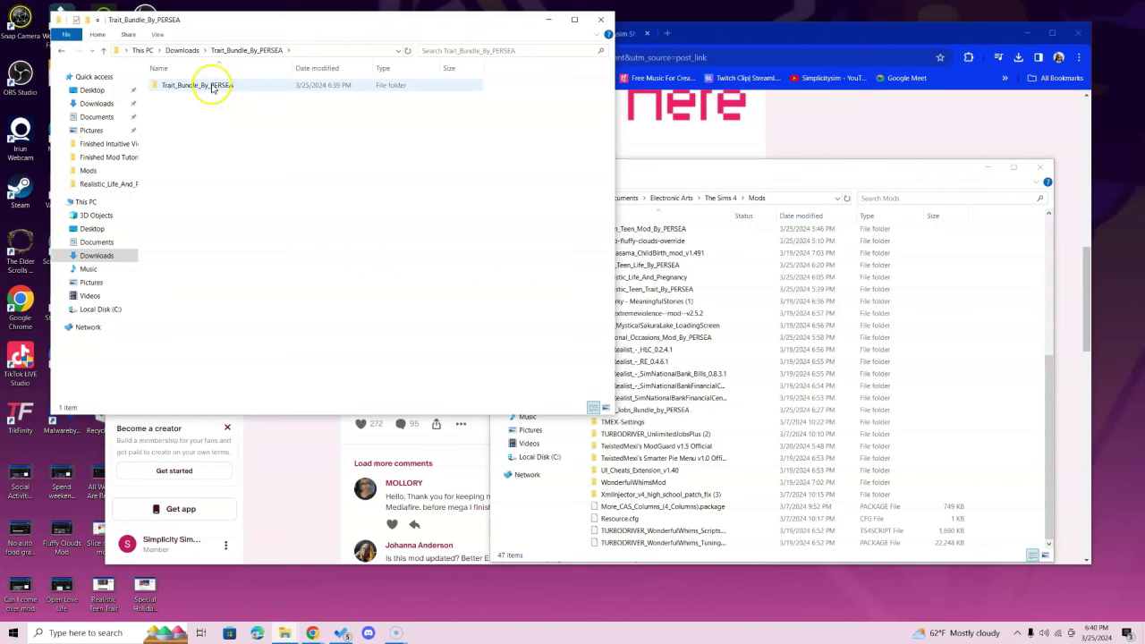
pyautogui.doubleClick(212, 86)
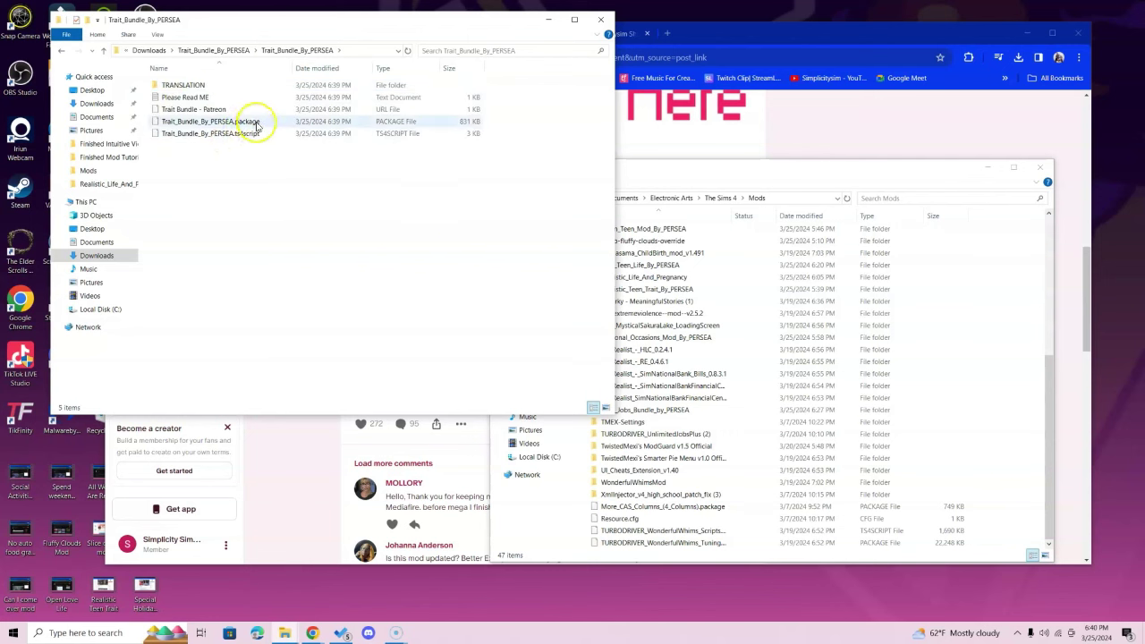
pyautogui.click(62, 50)
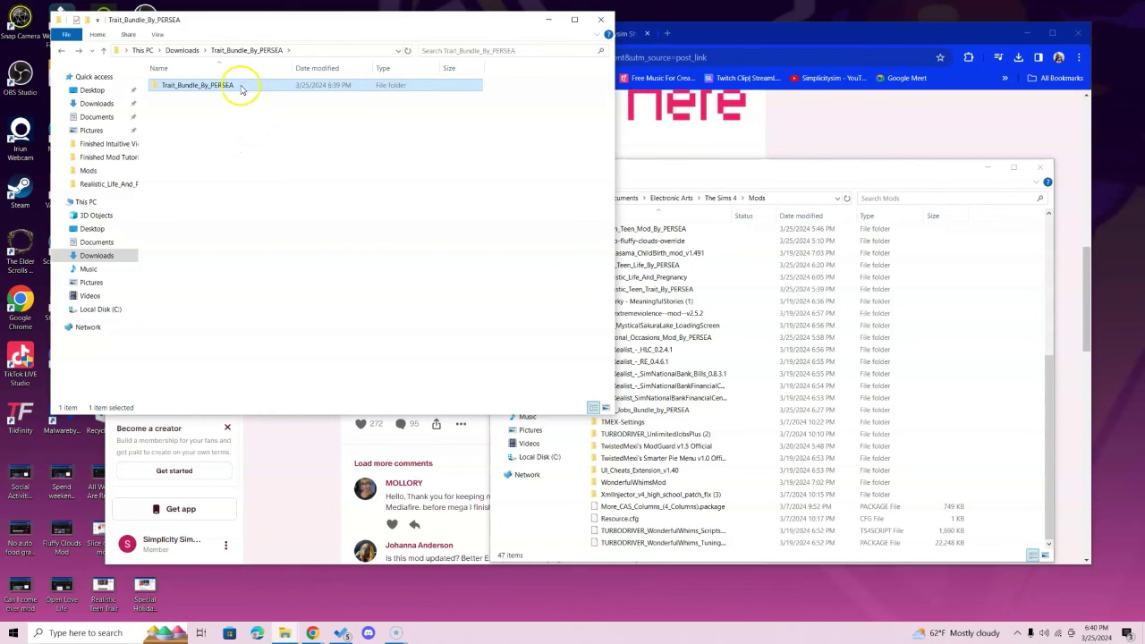
pyautogui.moveTo(240, 90); pyautogui.dragTo(666, 529)
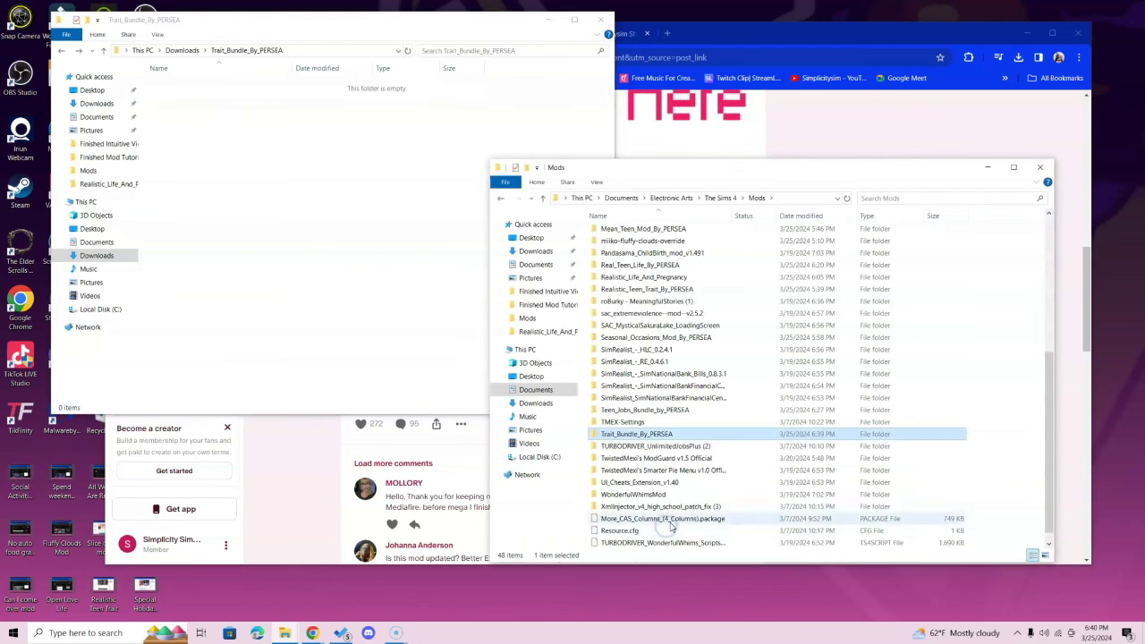
pyautogui.doubleClick(670, 434)
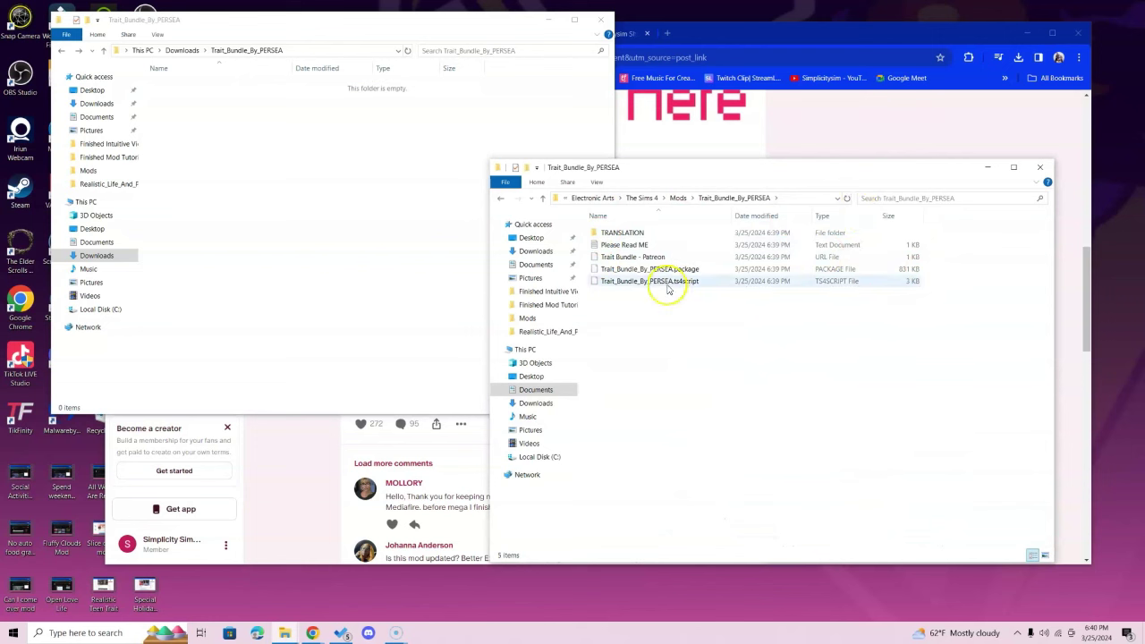
pyautogui.click(501, 199)
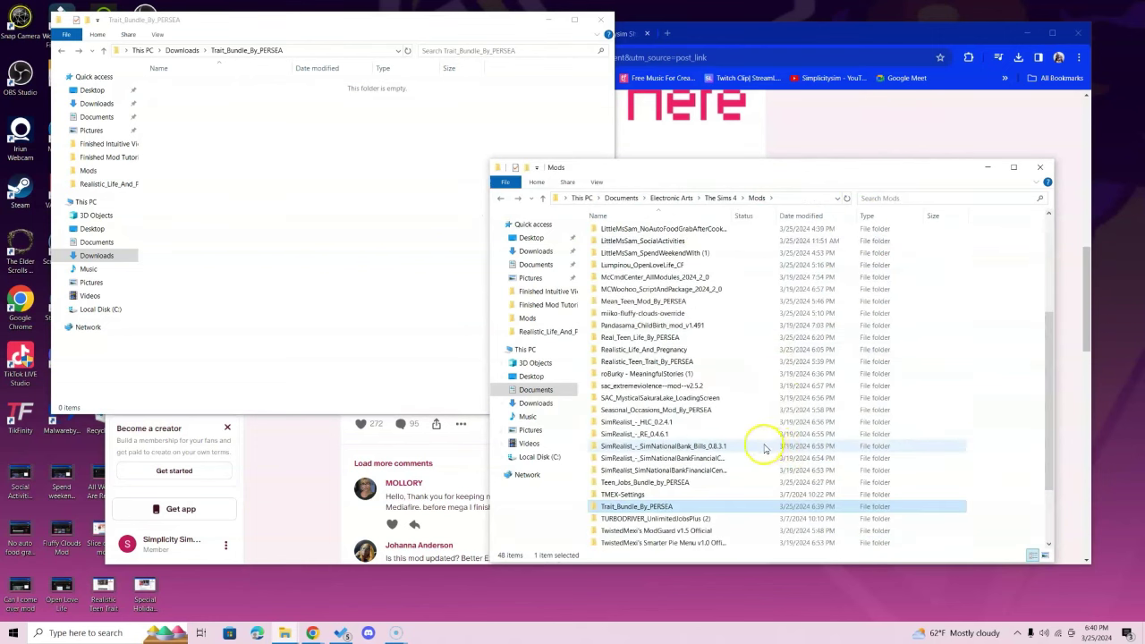
# Delete the Trait_Bundle_By_PERSEA zip and the emptied extracted folder from Downloads
pyautogui.click(61, 50)
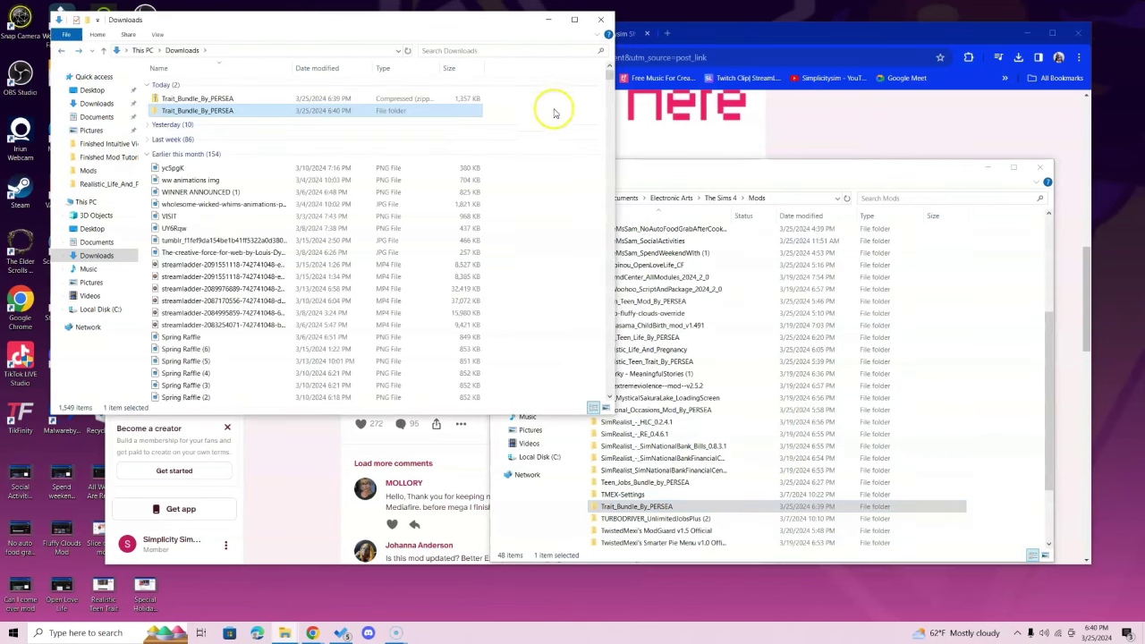
pyautogui.moveTo(554, 112); pyautogui.dragTo(374, 91)
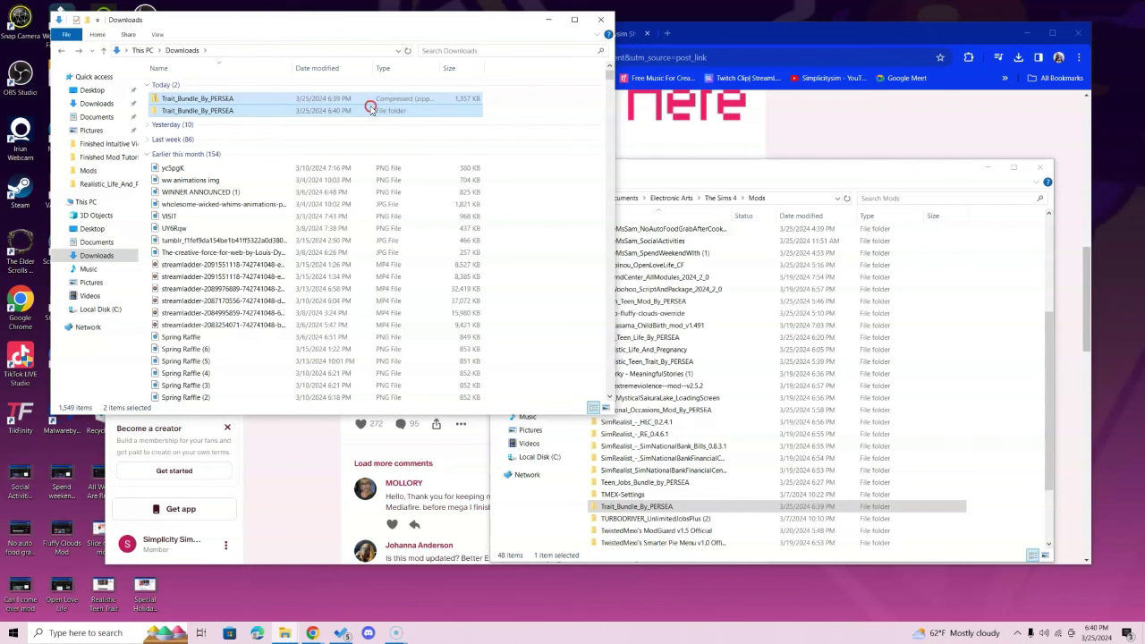
pyautogui.rightClick(372, 106)
pyautogui.click(410, 246)
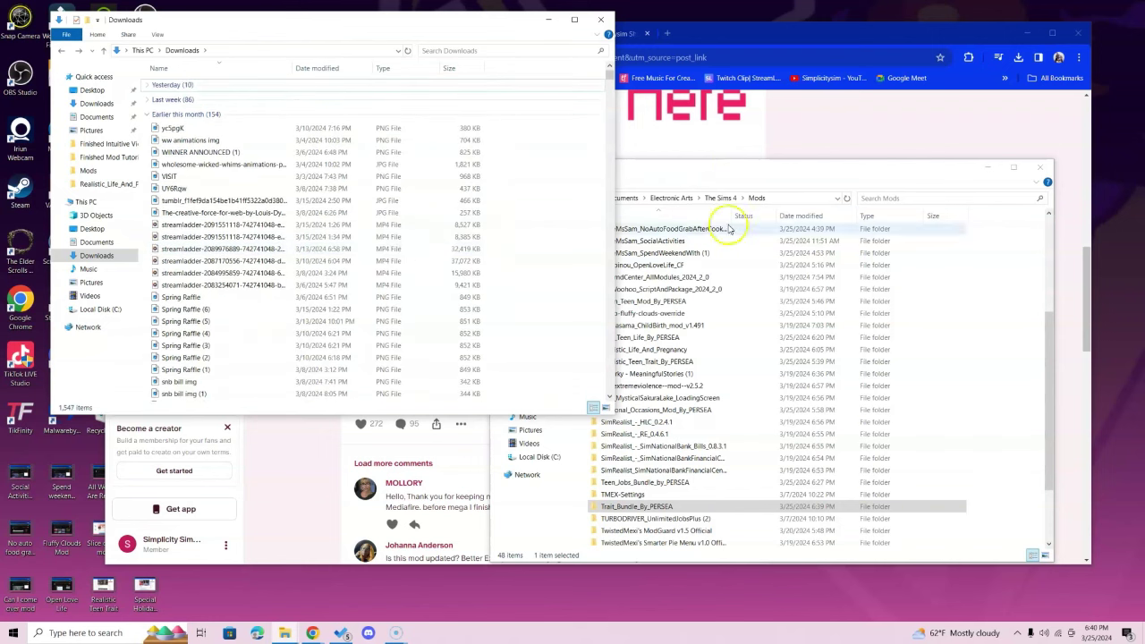
# Close both File Explorer windows and show the Simplicitysim shop's Mod Ebooks page in the browser
pyautogui.moveTo(788, 165); pyautogui.dragTo(789, 172)
pyautogui.scroll(-3, 836, 302)
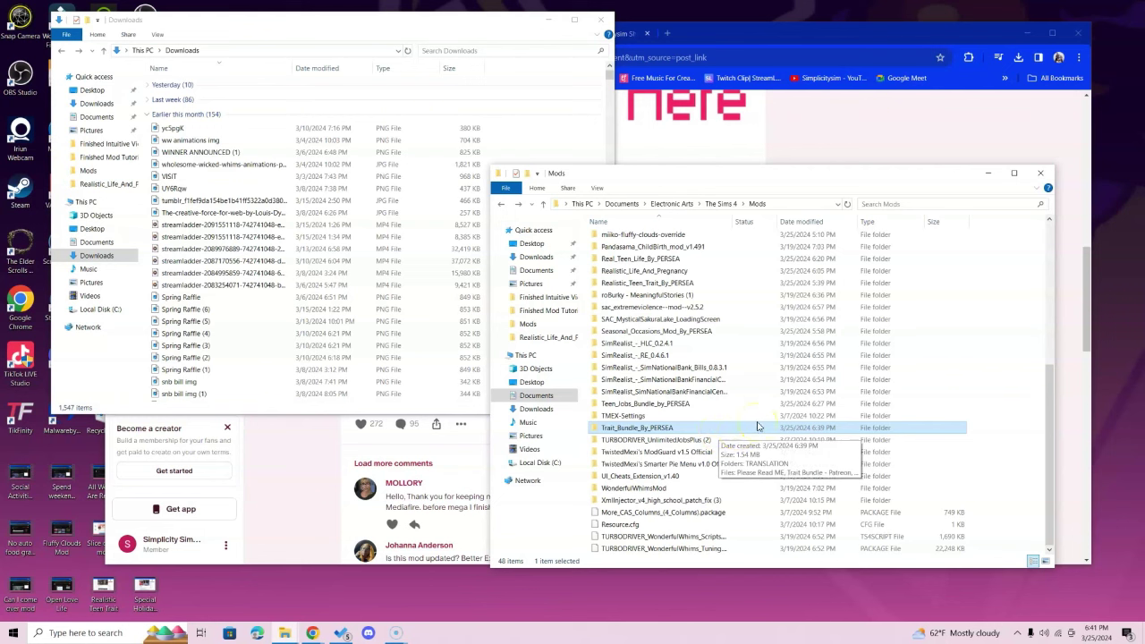
pyautogui.click(438, 32)
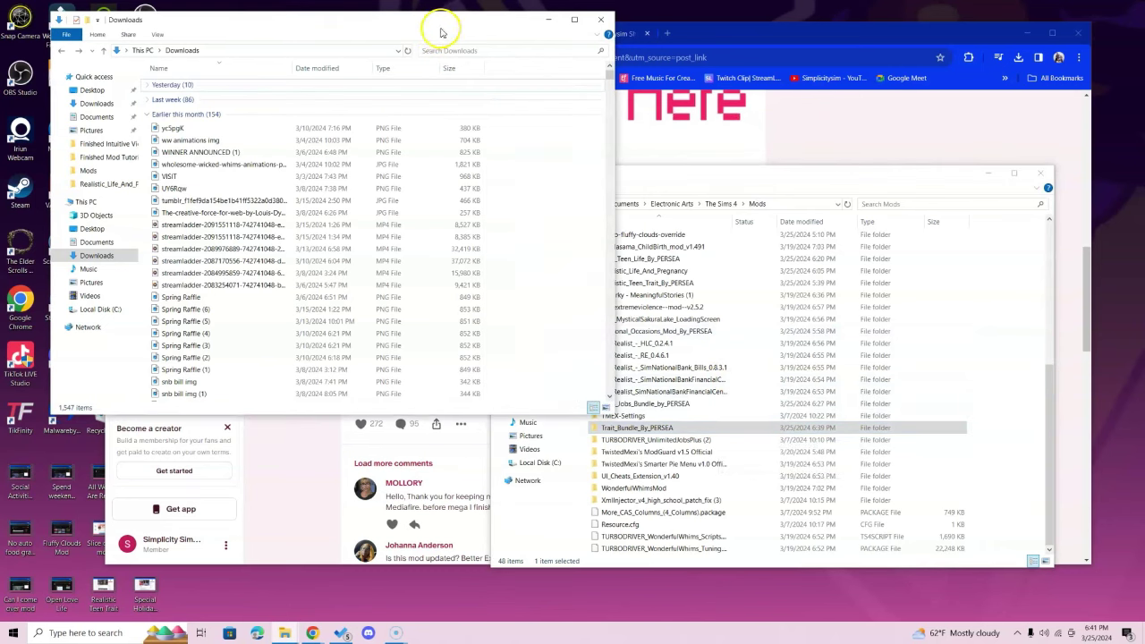
pyautogui.click(601, 20)
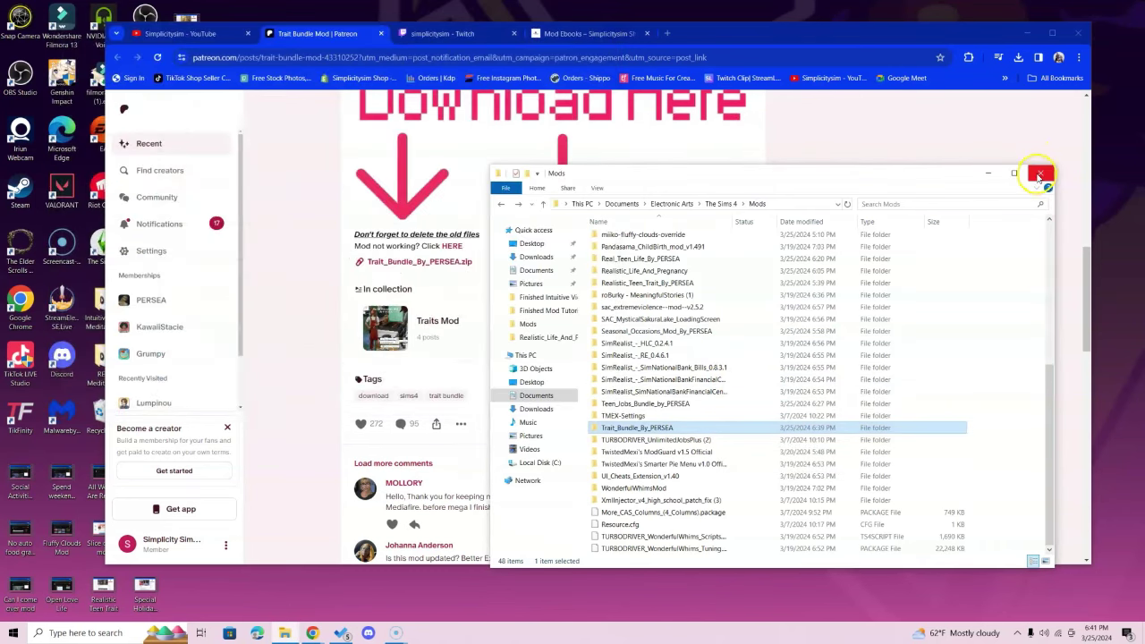
pyautogui.click(1040, 174)
pyautogui.click(582, 34)
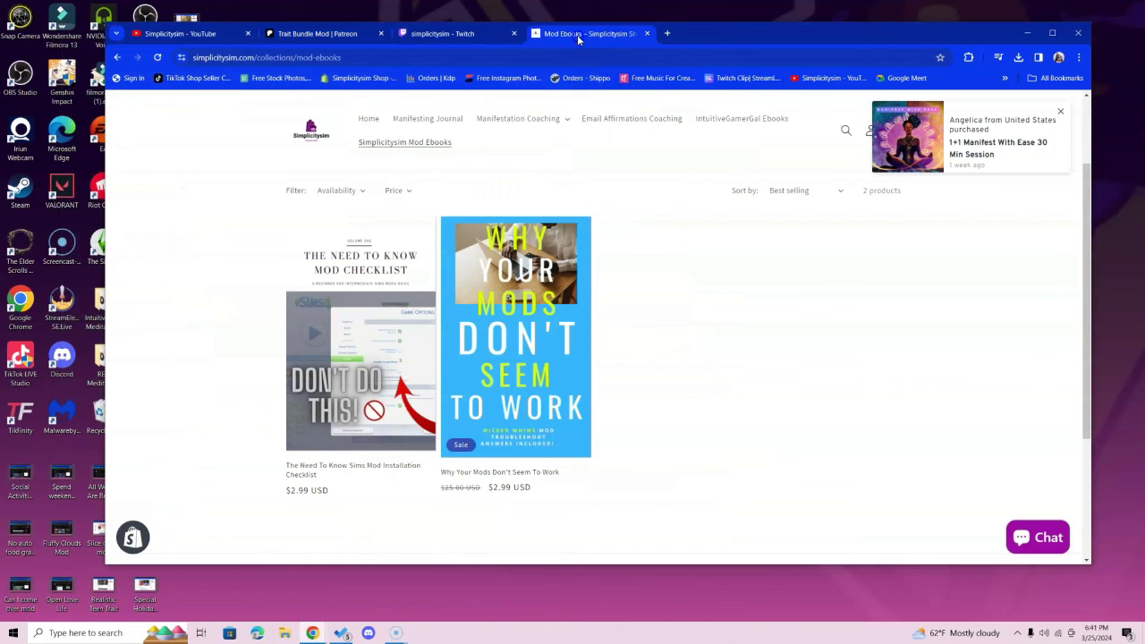